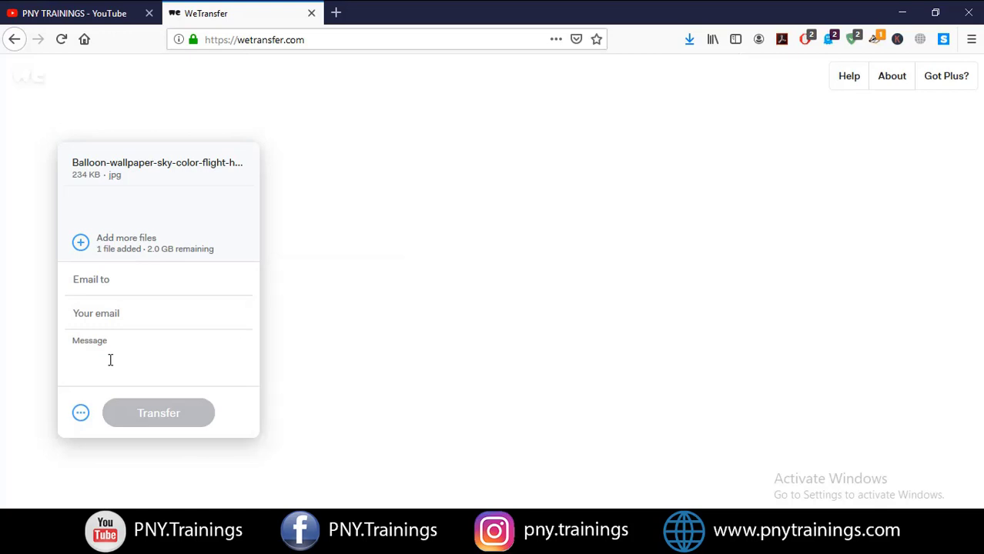
Open a new browser tab showing the Google homepage
key("ctrl+t")
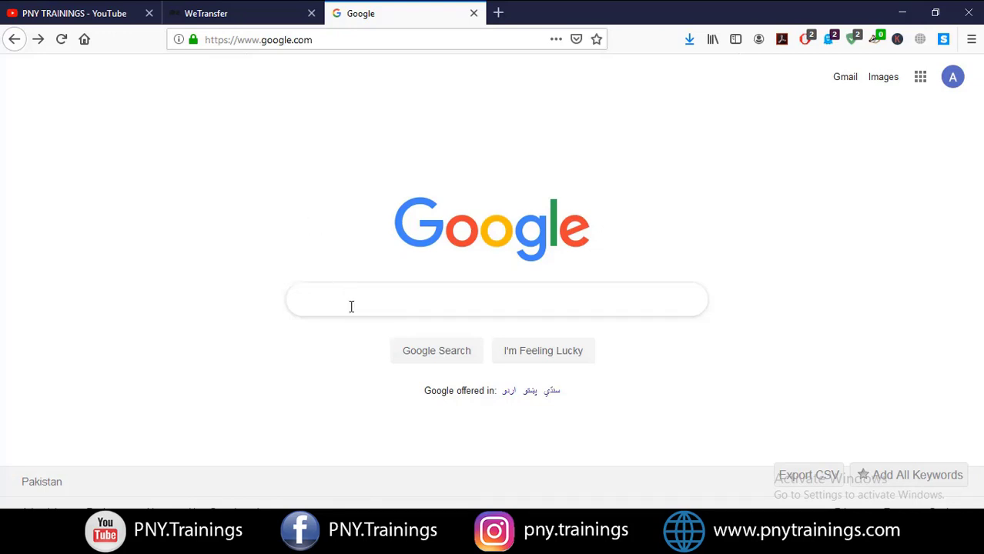
Search Google for 'fromsmash' and open the Smash website from the results
type("fromsmash")
key("Return")
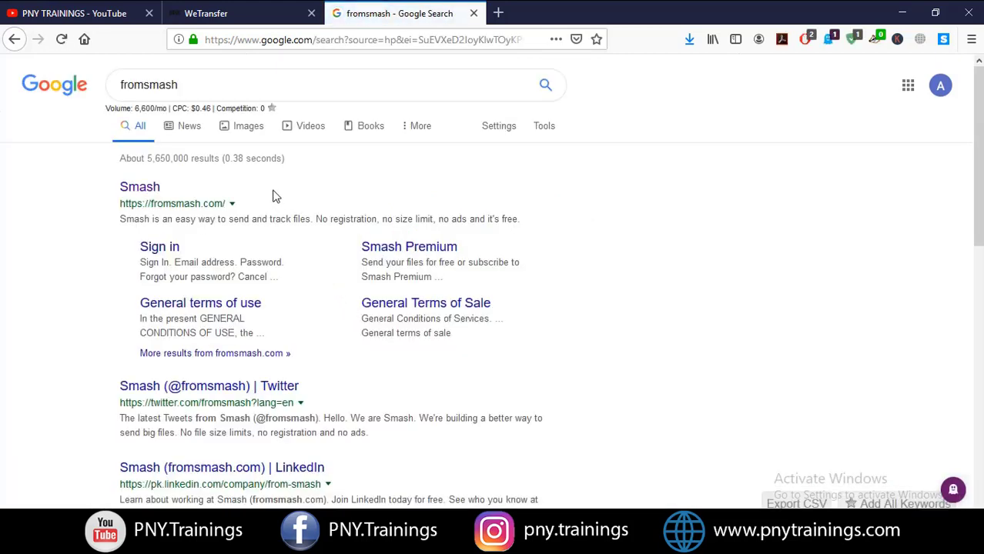
left_click(146, 188)
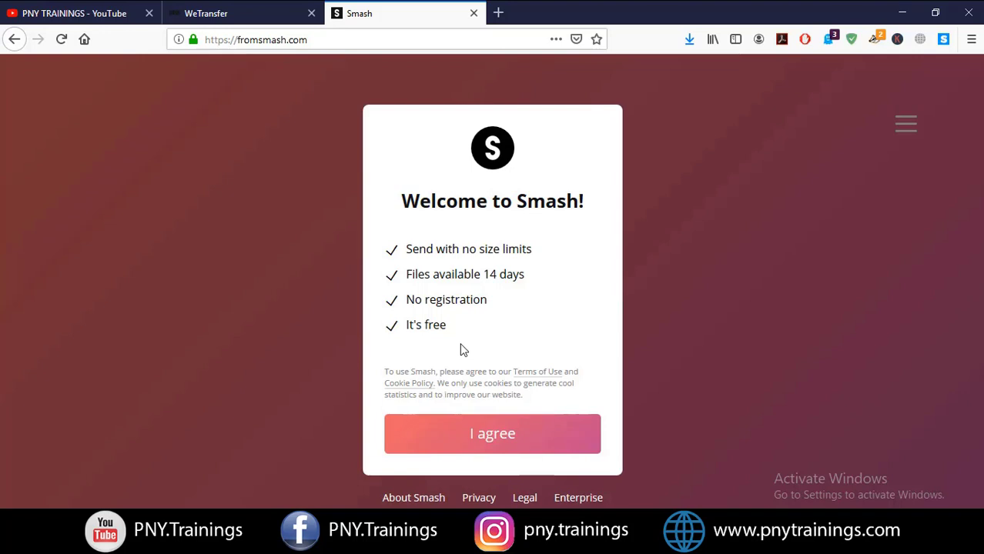
Agree to Smash's terms of use and begin choosing files to upload
left_click(481, 435)
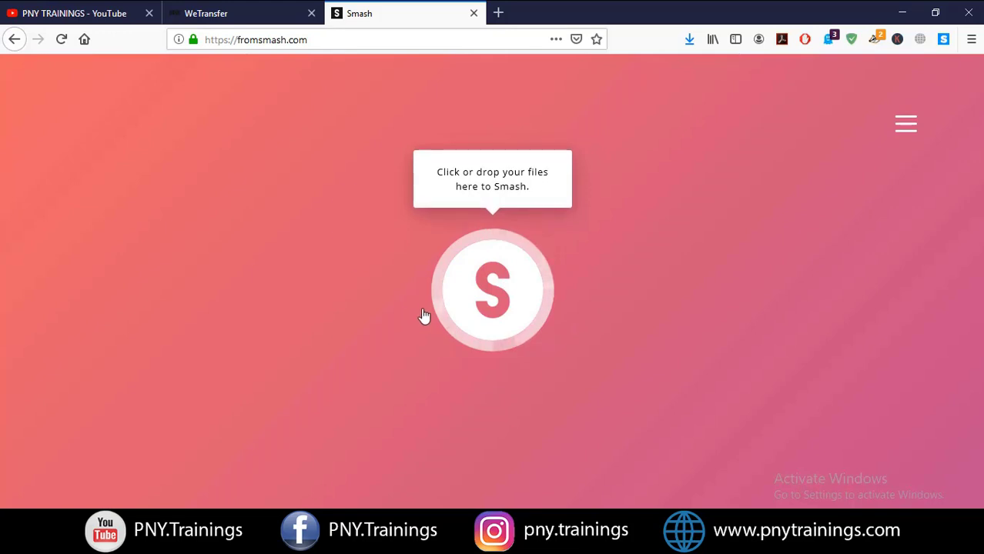
left_click(531, 286)
Upload video.mp4 to the new Smash
left_click_drag(479, 159, 480, 170)
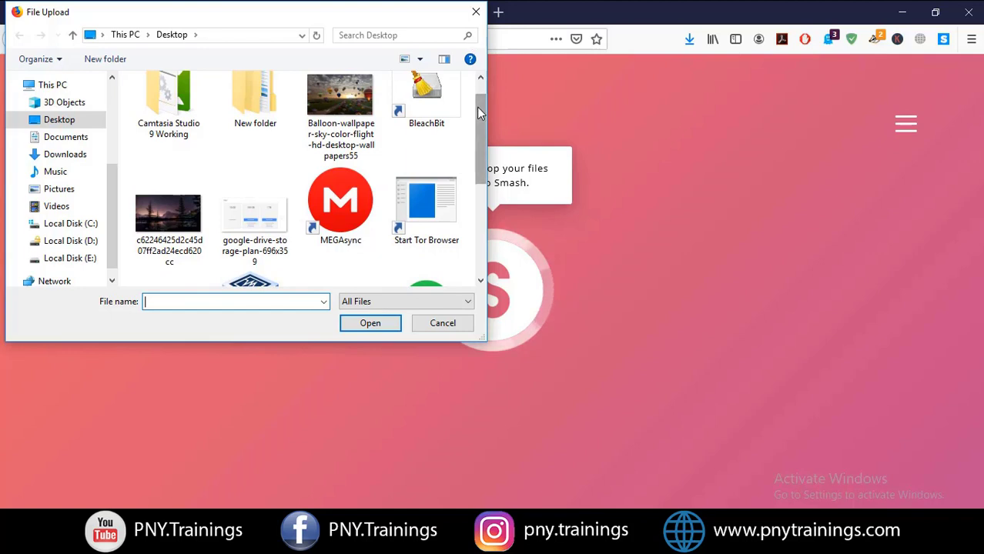
left_click_drag(480, 113, 484, 160)
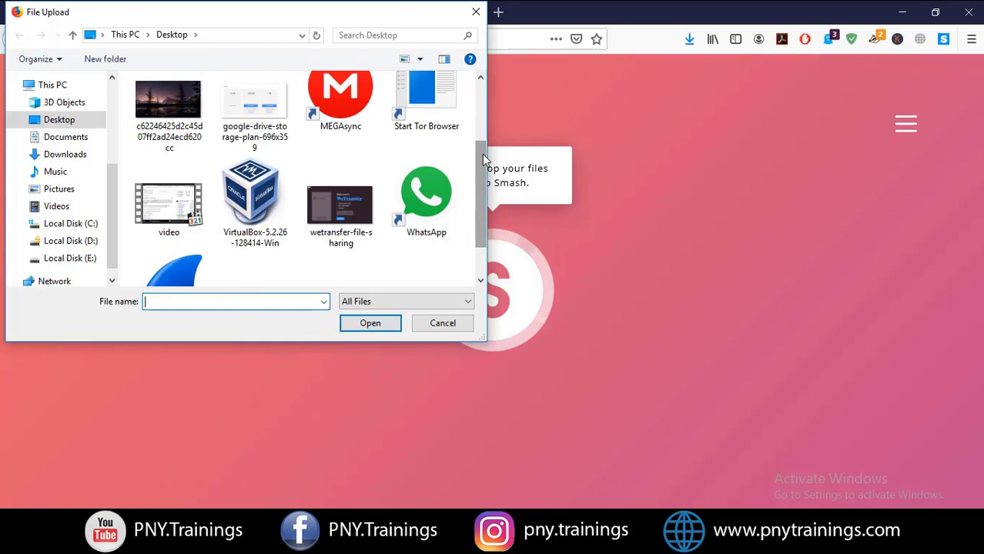
left_click(194, 206)
double_click(193, 198)
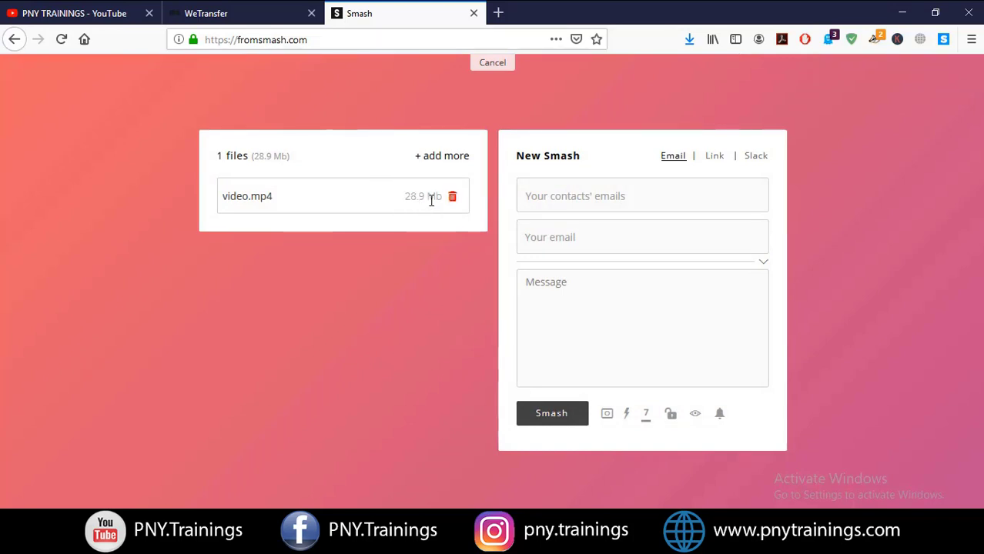
Add the balloon wallpaper and a second jpg, making 3 files totalling 30.9 Mb
left_click(420, 160)
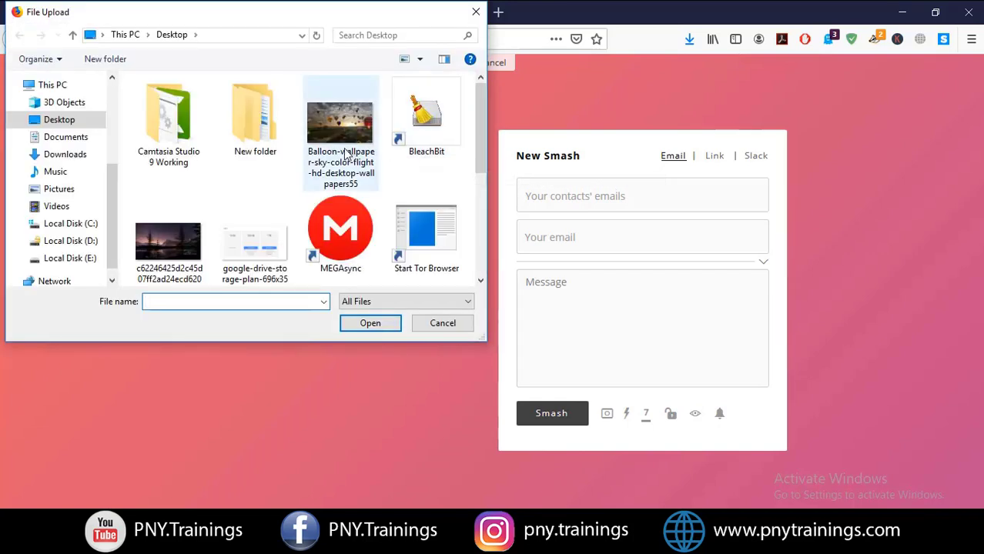
left_click(347, 154)
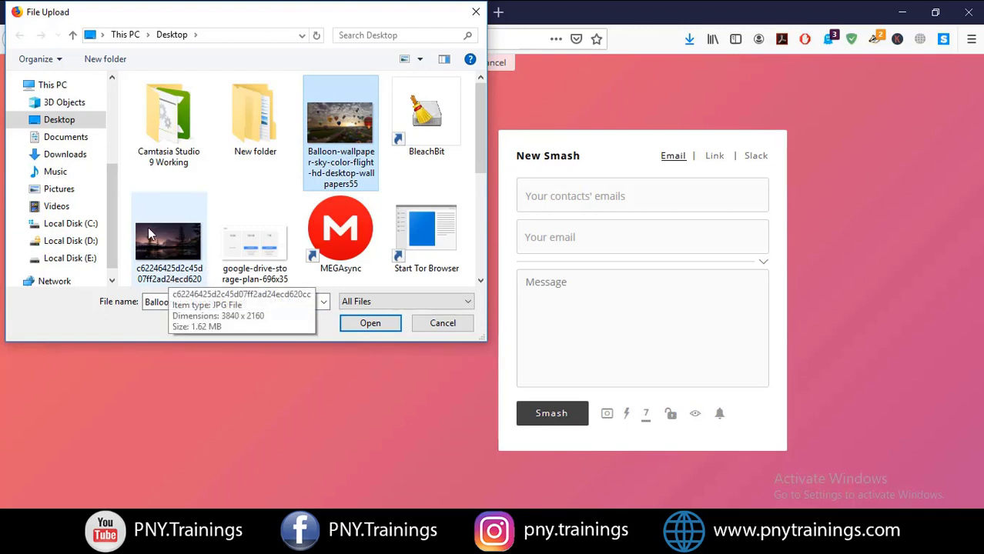
left_click(151, 233, "ctrl")
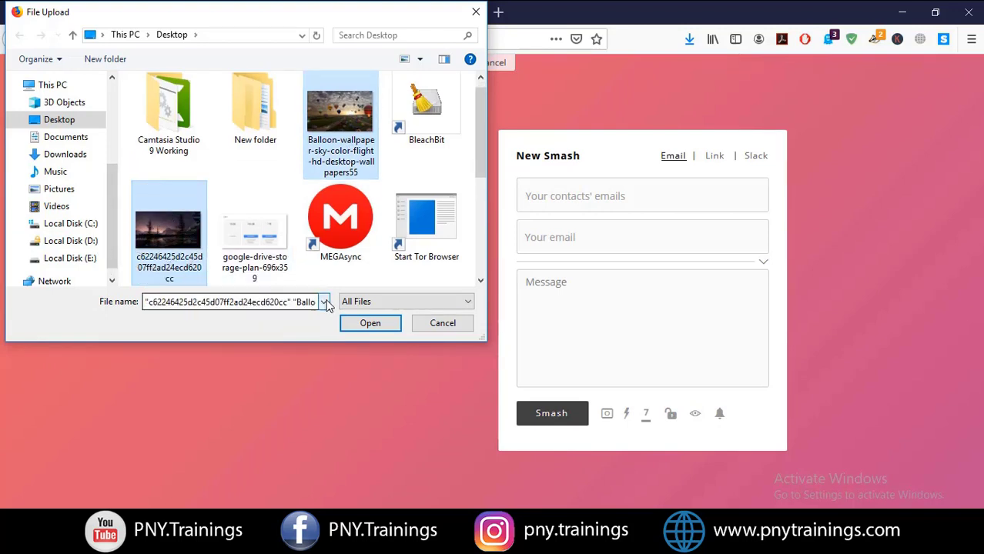
left_click(356, 323)
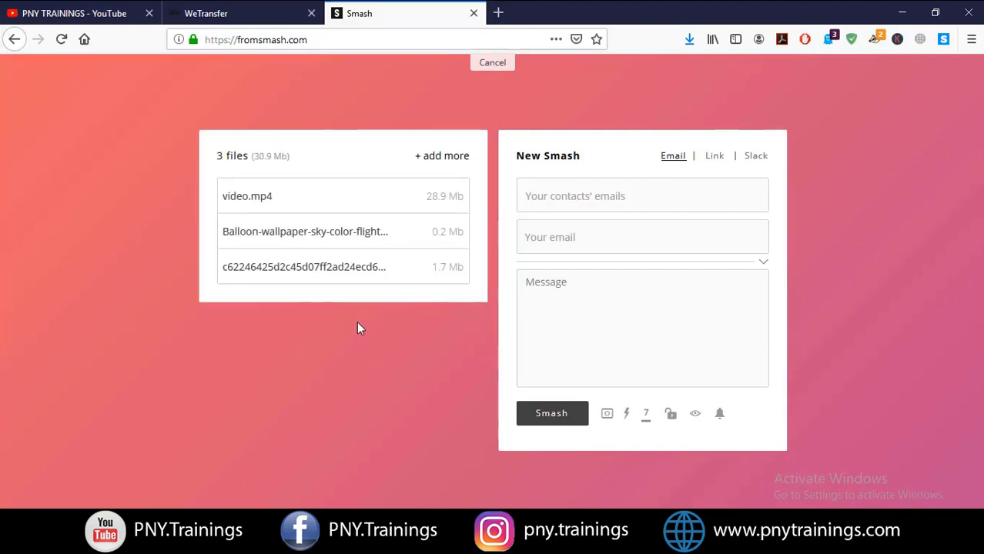
Activate the recipients, sender email and message fields, expanding the empty message box
mouse_move(434, 245)
left_click(549, 190)
left_click(549, 236)
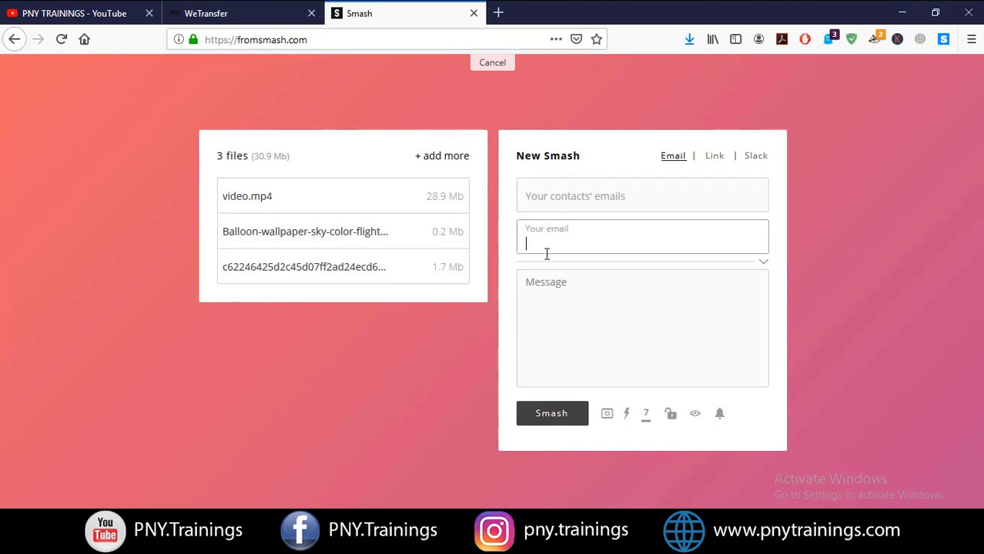
left_click(551, 292)
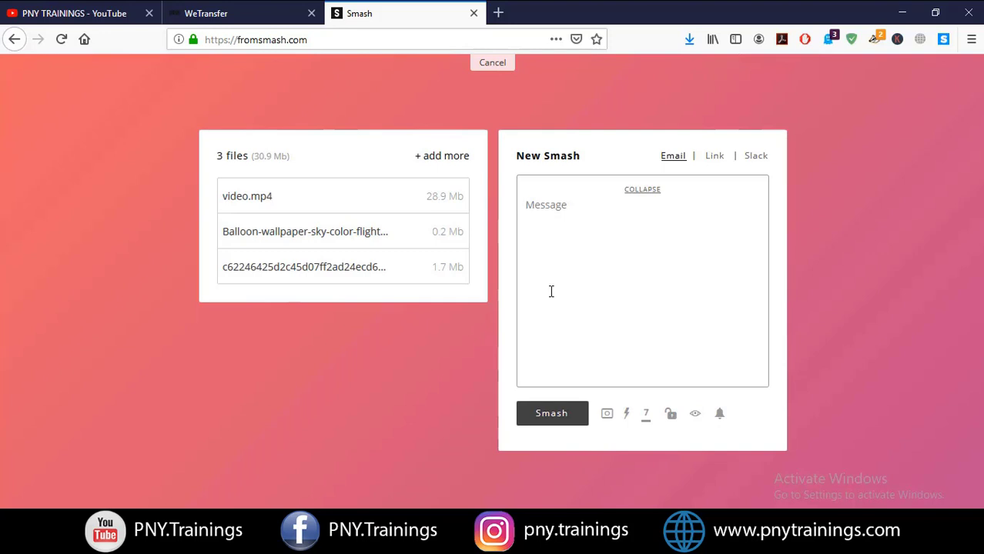
left_click(714, 157)
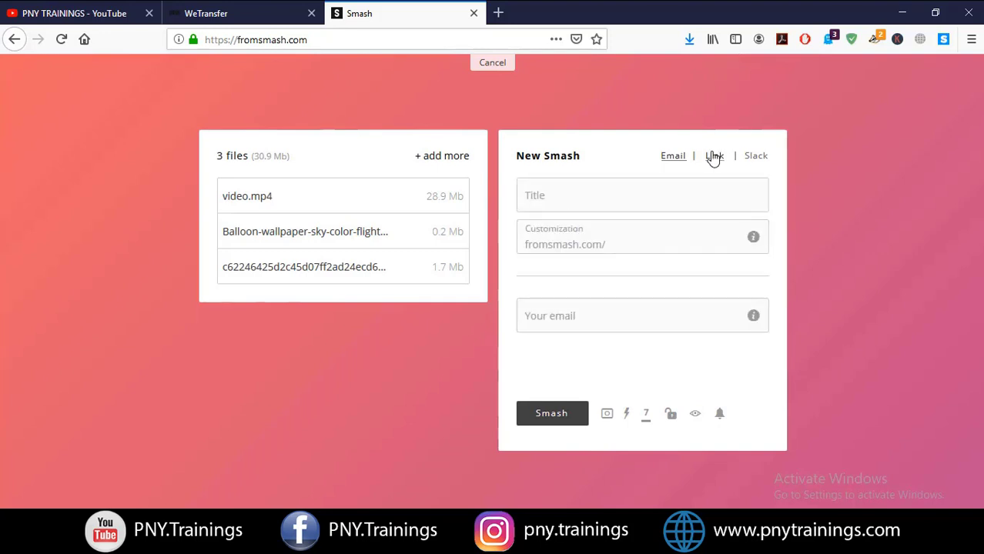
left_click(589, 188)
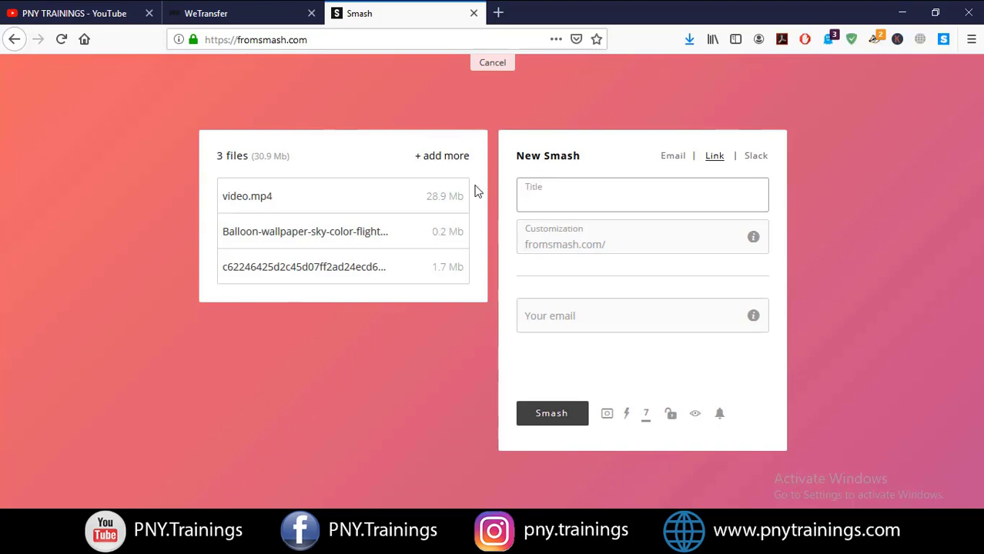
left_click(608, 245)
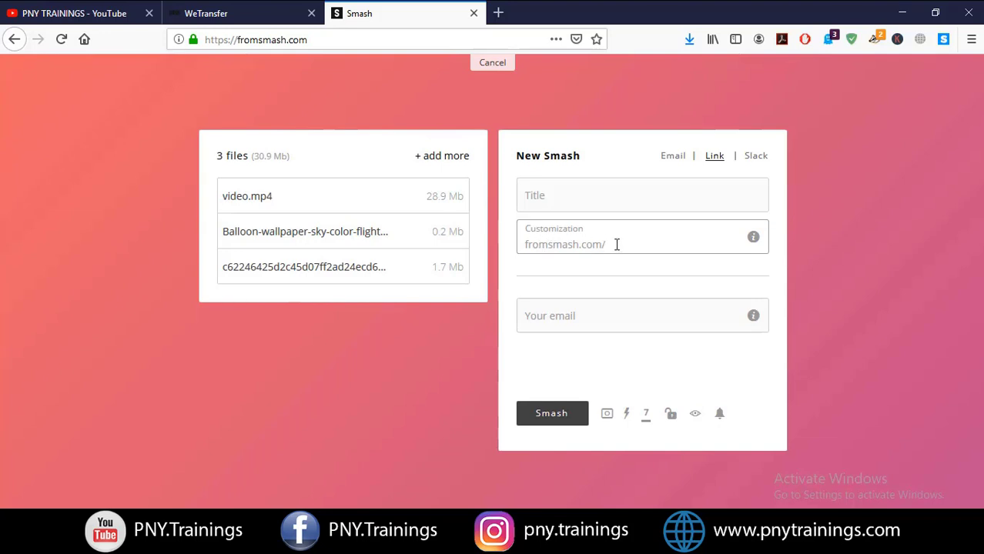
left_click(571, 196)
left_click(571, 314)
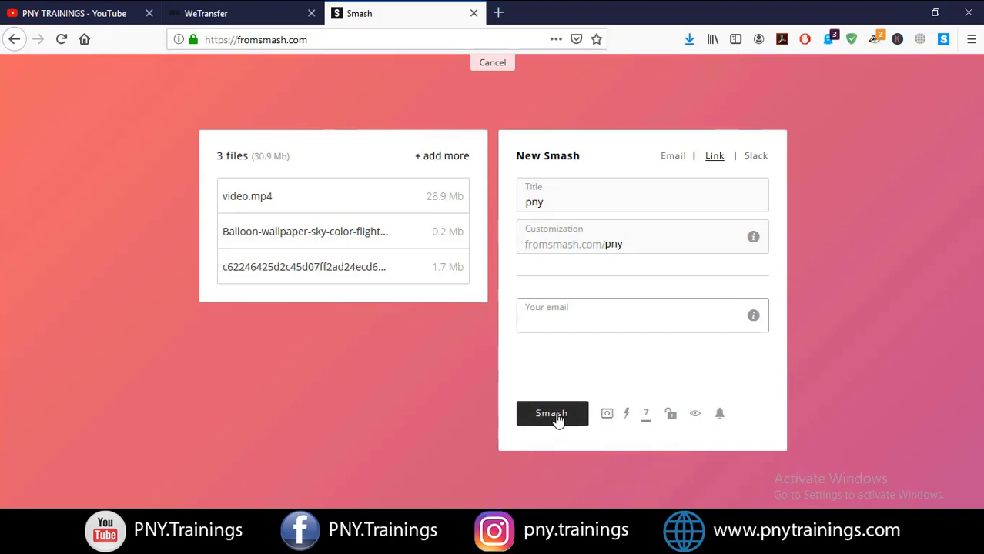
left_click(607, 417)
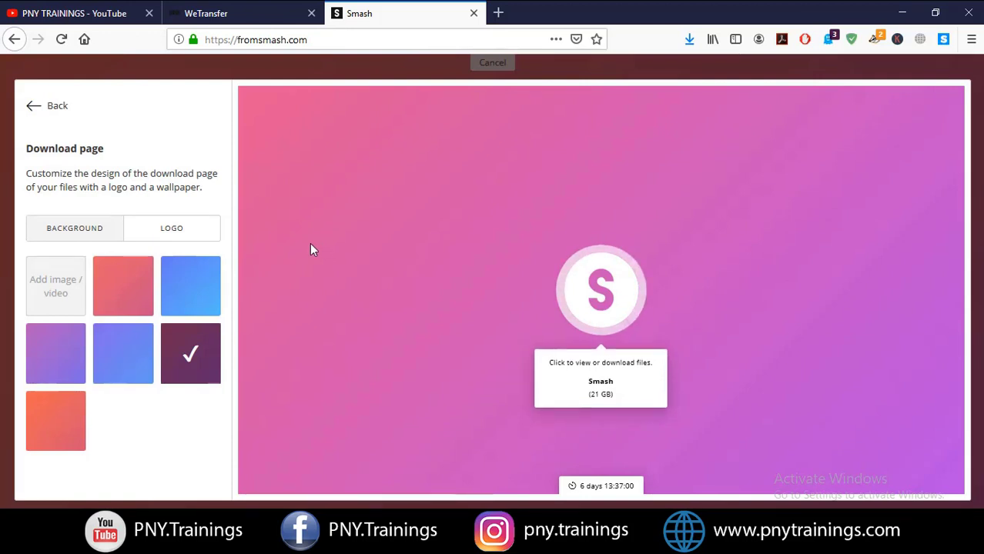
Try red and dark blue download-page backgrounds, then discard the design changes
left_click(114, 289)
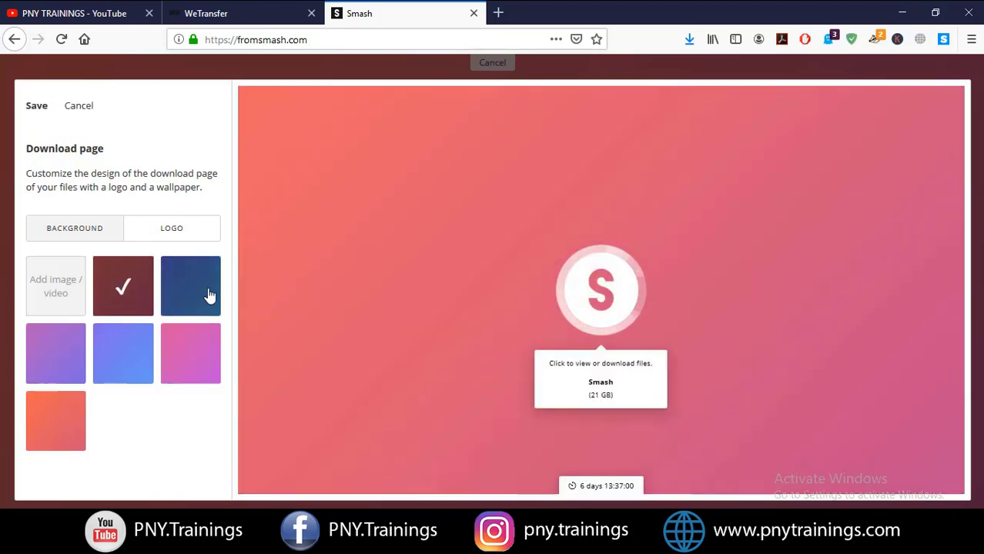
left_click(209, 295)
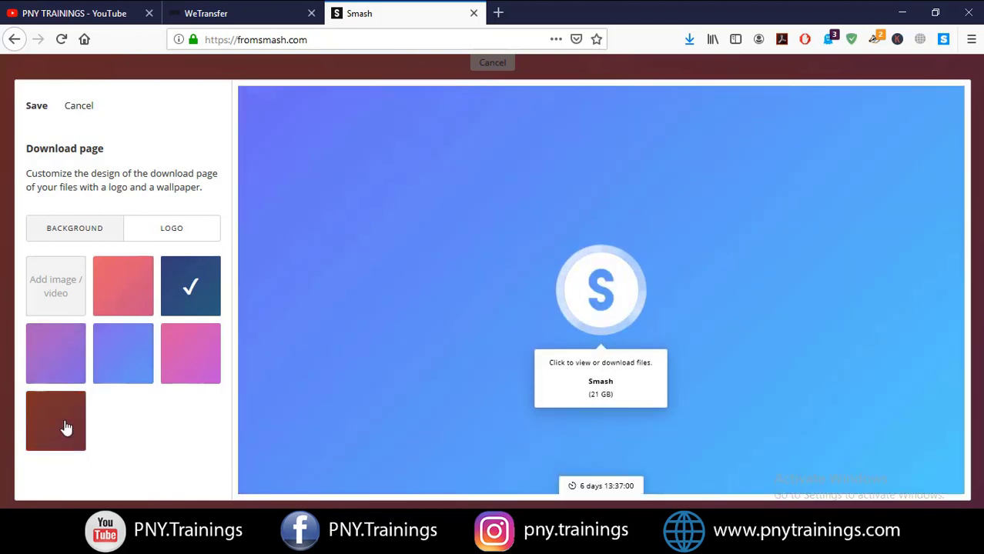
left_click(60, 291)
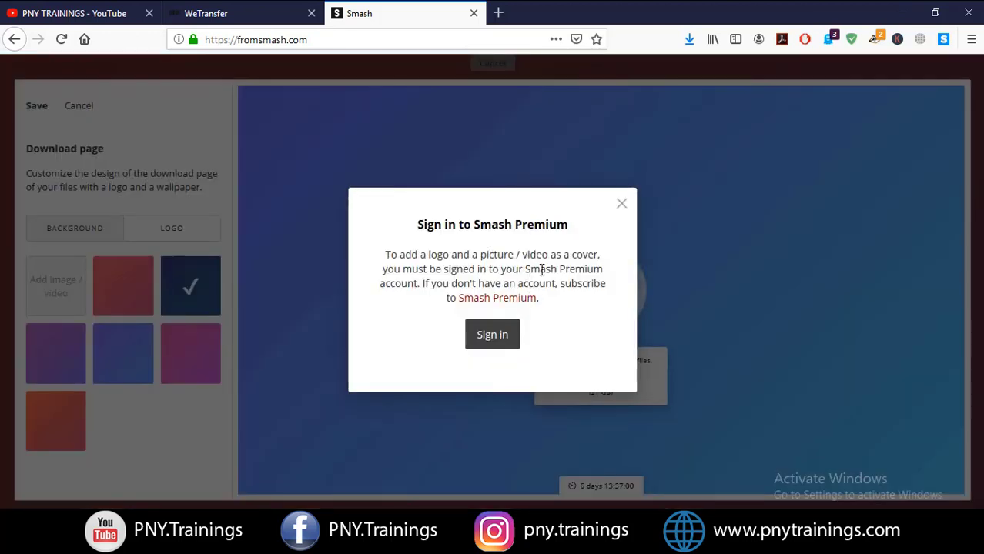
left_click(117, 119)
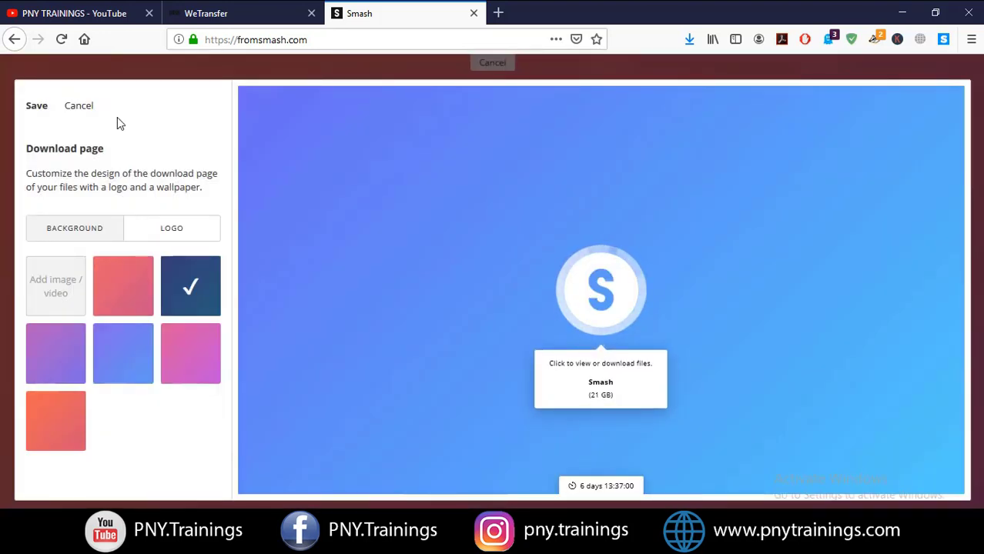
left_click(78, 107)
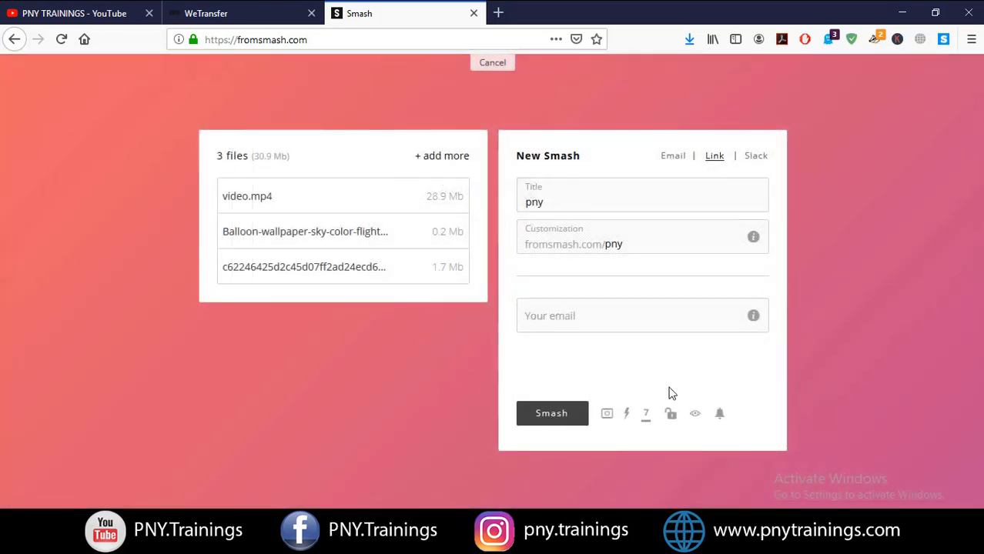
Change the Smash validity period from 7 to 14 days
left_click(645, 420)
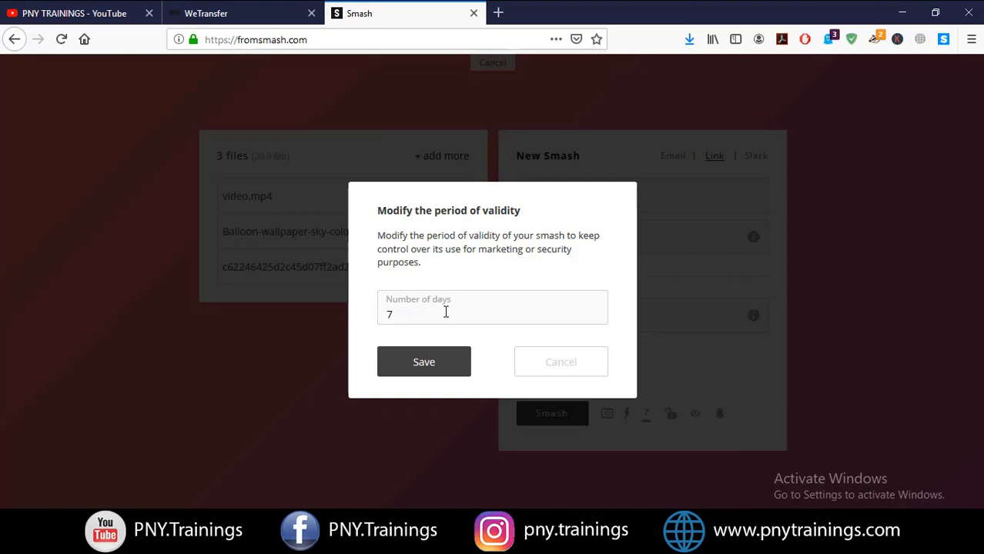
key("BackSpace")
type("14")
left_click(424, 373)
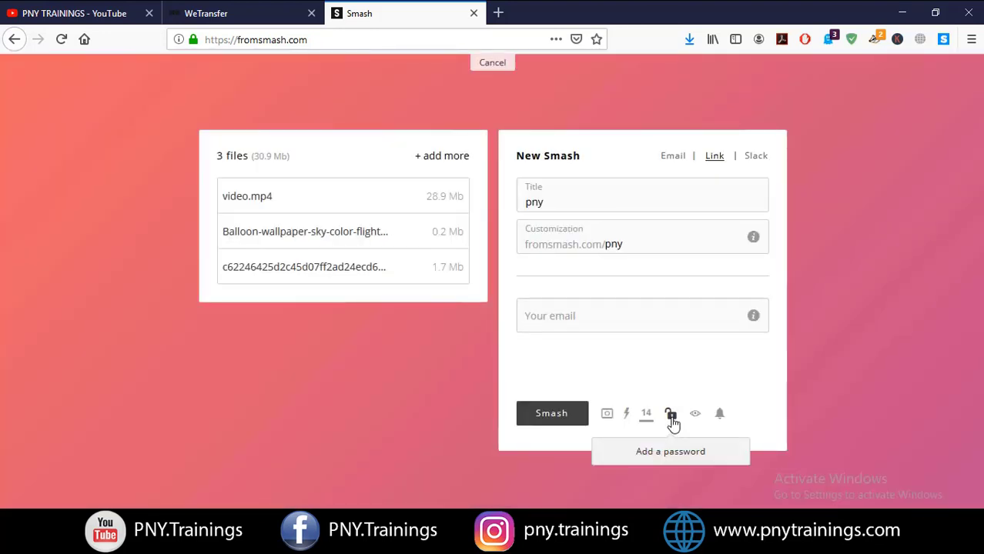
Close the Add a password dialog without setting a password
left_click(670, 416)
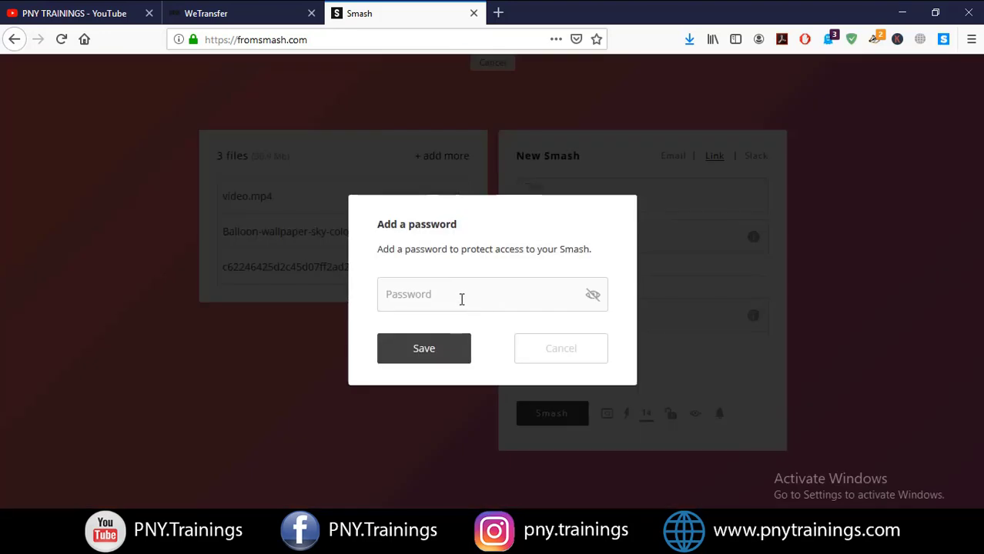
left_click(460, 298)
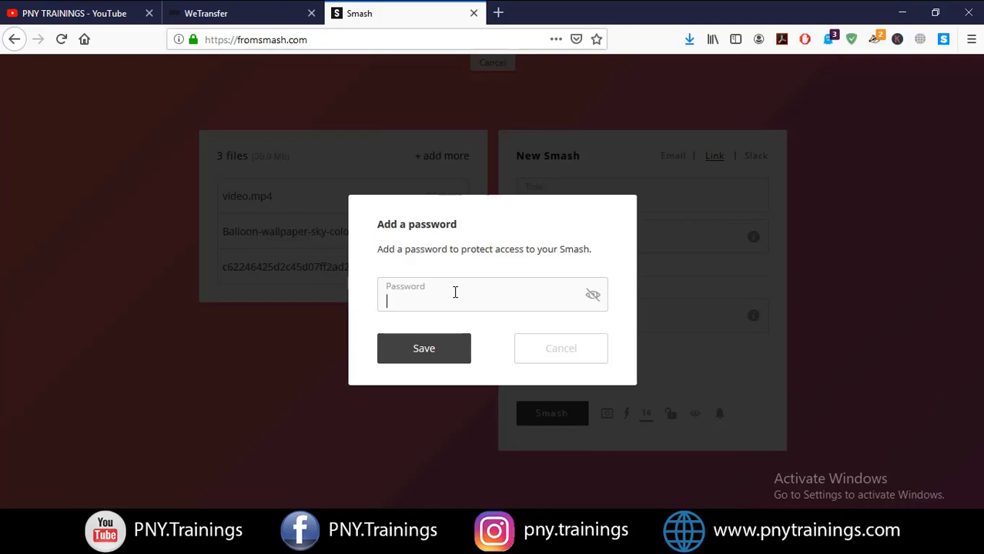
left_click(561, 348)
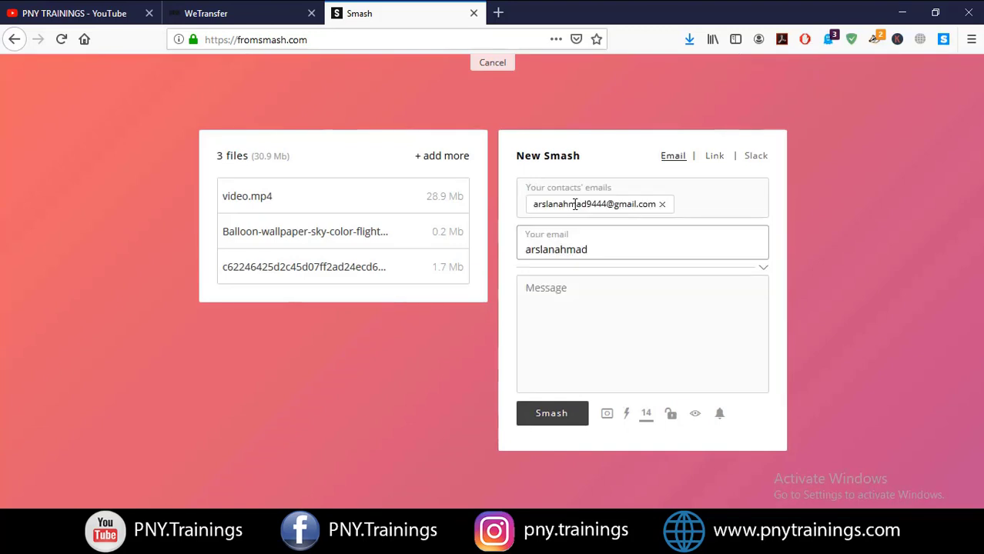
Correct the second recipient's email address
key("BackSpace")
key("BackSpace")
key("BackSpace")
key("BackSpace")
key("BackSpace")
key("BackSpace")
key("BackSpace")
key("BackSpace")
key("BackSpace")
key("BackSpace")
key("BackSpace")
left_click(662, 204)
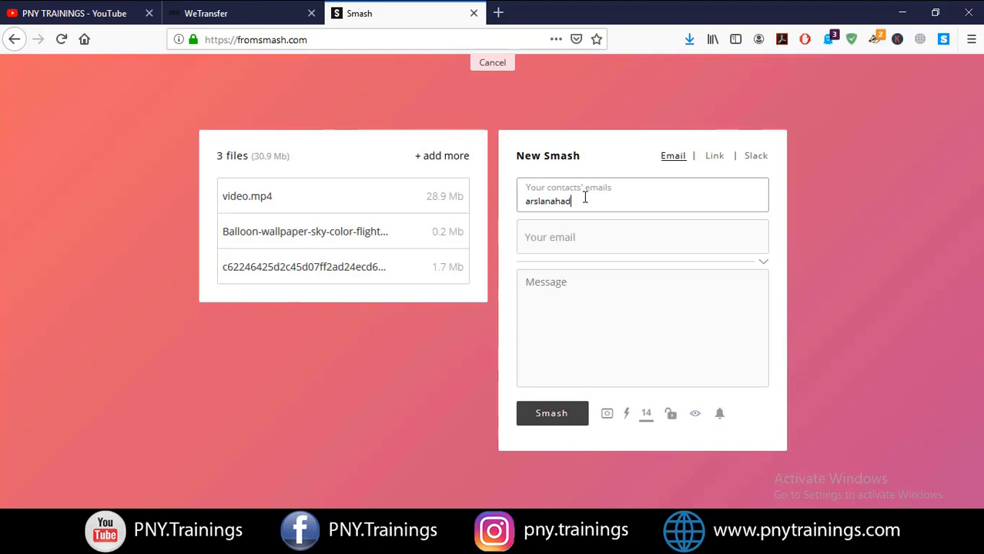
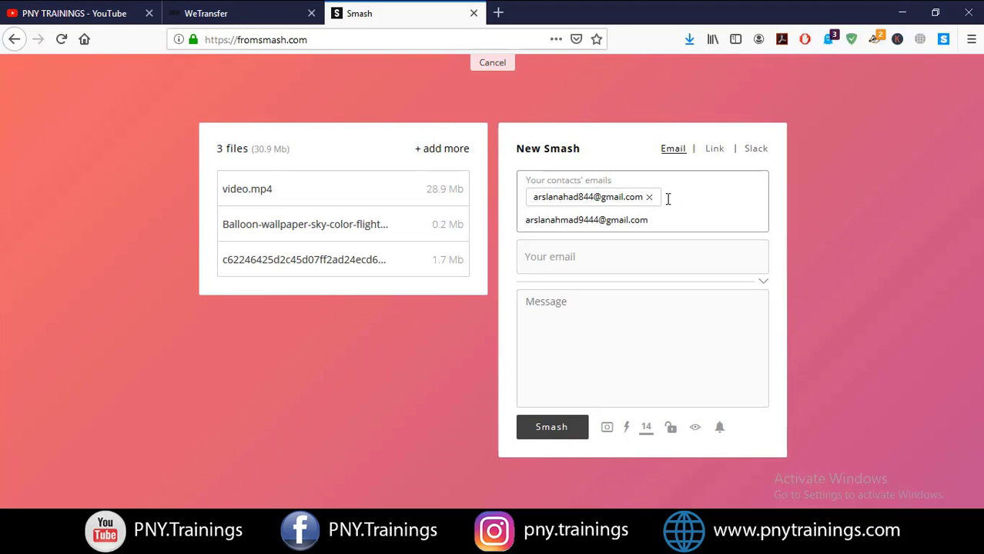
left_click(653, 251)
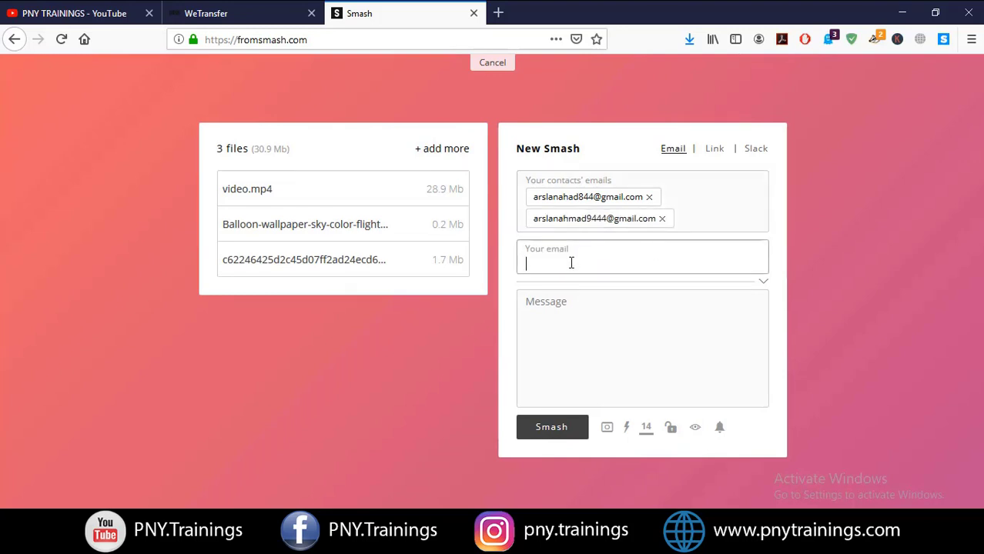
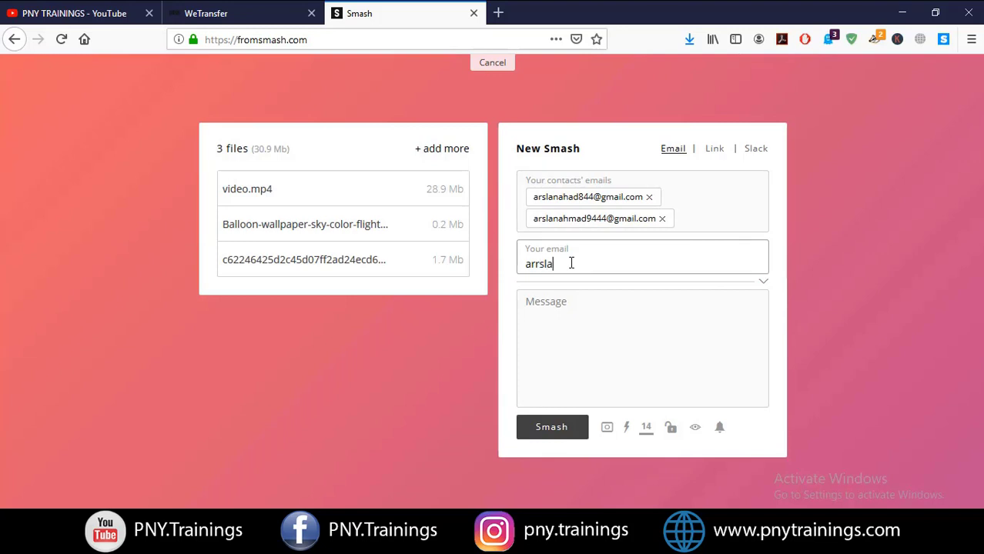
Enter the sender's email, add the message 'this is demo file', and send the Smash
left_click(579, 312)
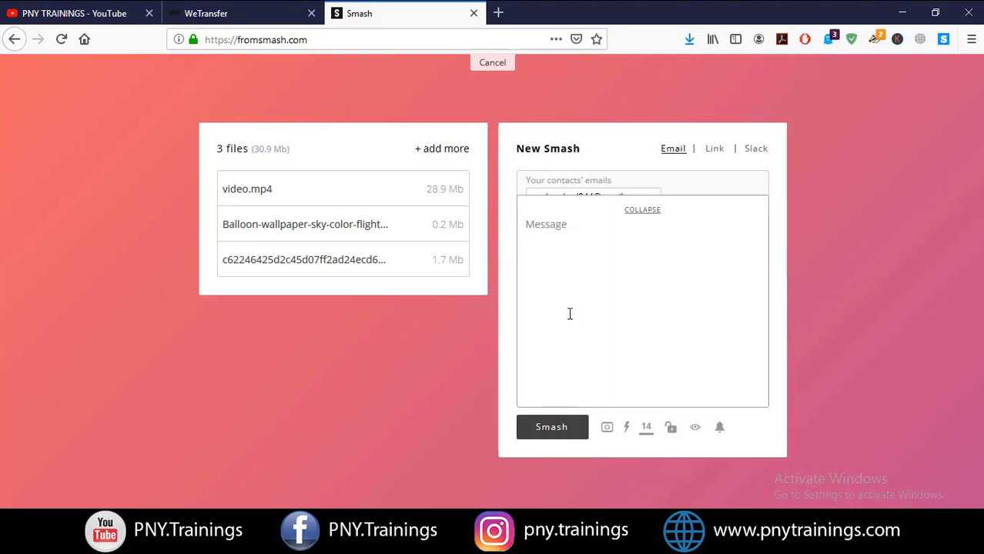
type("this is demo file")
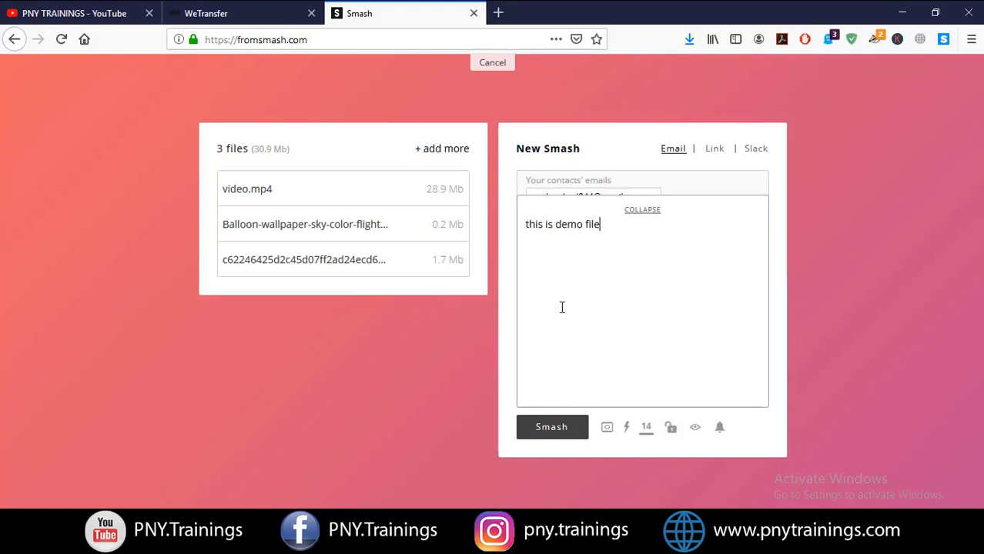
left_click(547, 433)
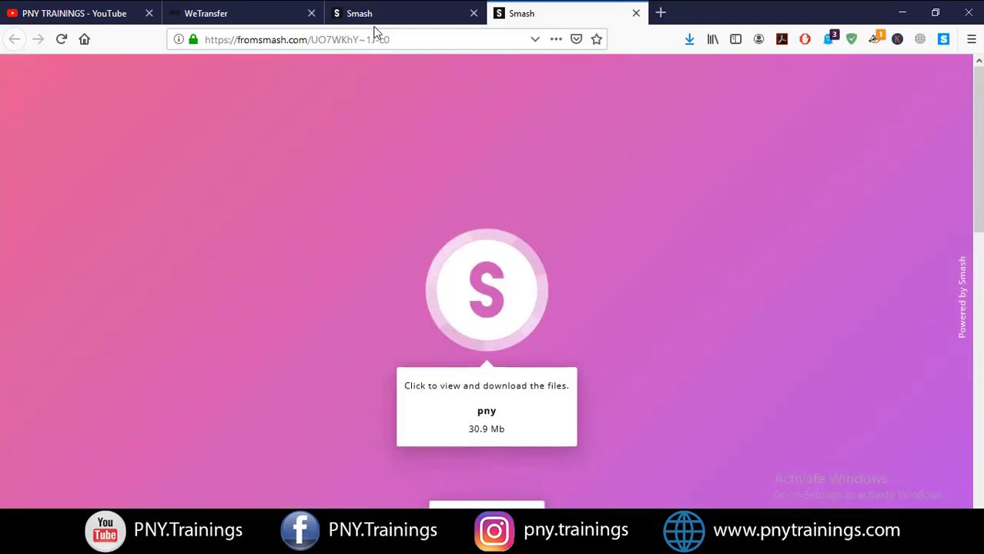
Close the extra tab and open the pny (30.9 Mb) download page in a new tab
left_click(636, 13)
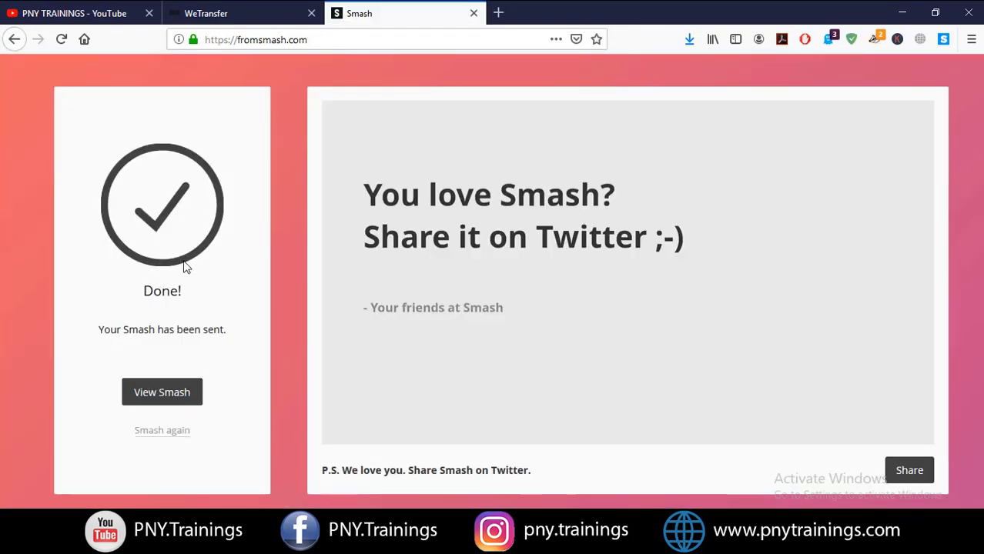
left_click(164, 395)
left_click(170, 397)
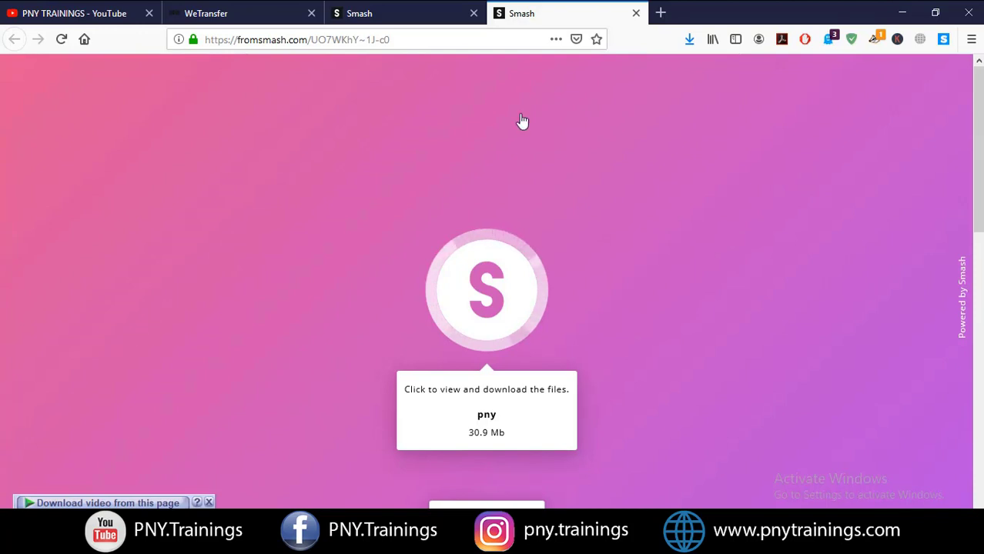
Browse the shared video.mp4 (28.9 Mb, 8:12) and two jpg images, then switch to PNY TRAININGS YouTube
left_click(477, 138)
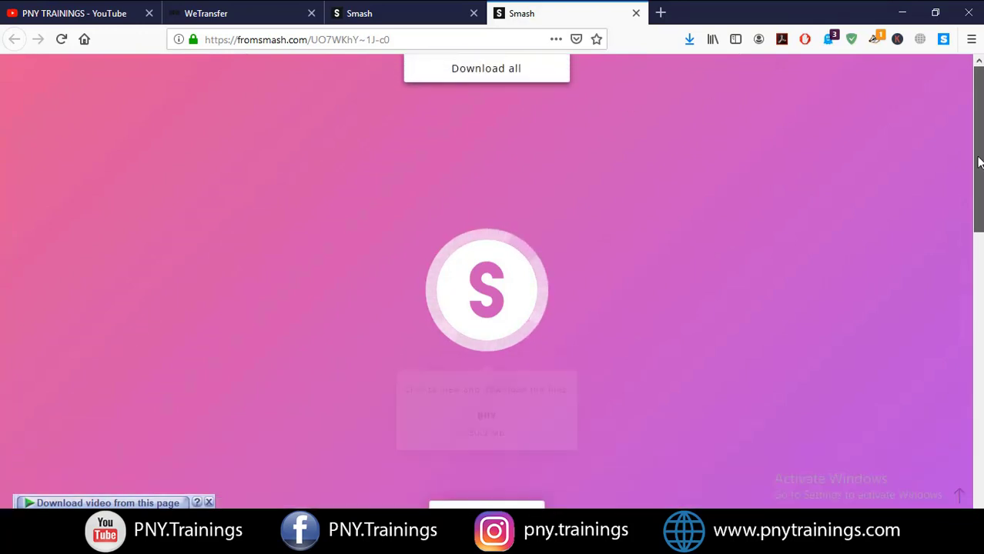
scroll(978, 162, "up", 2)
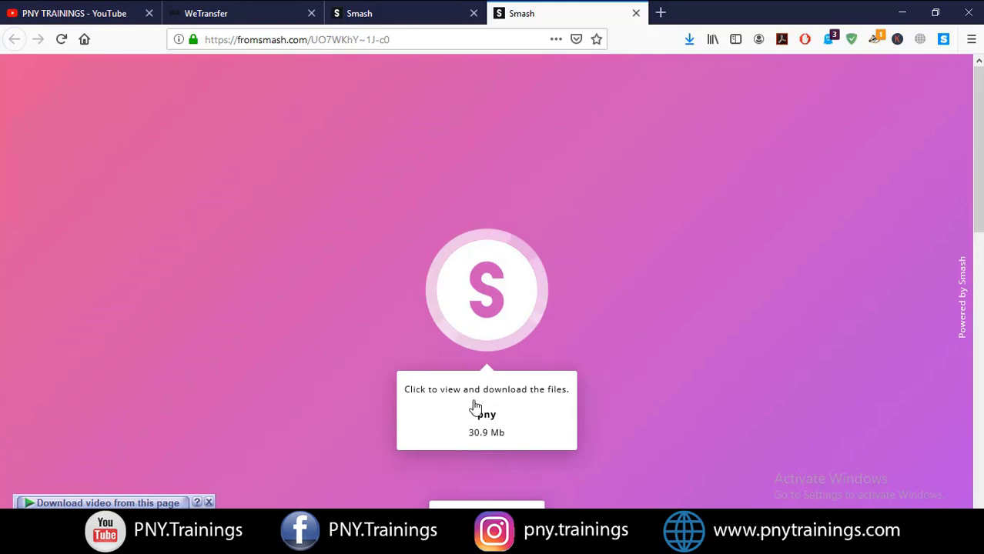
left_click(474, 409)
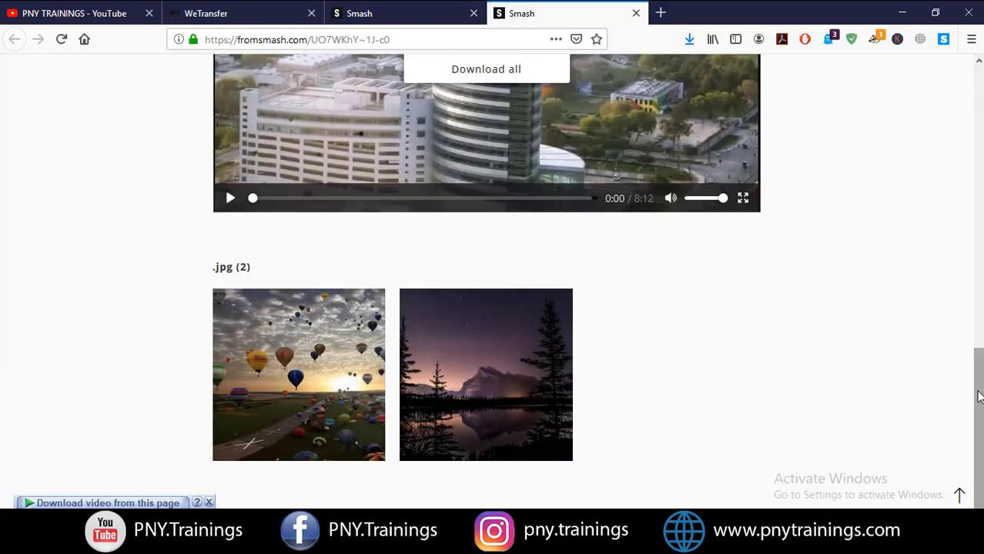
left_click_drag(979, 397, 979, 182)
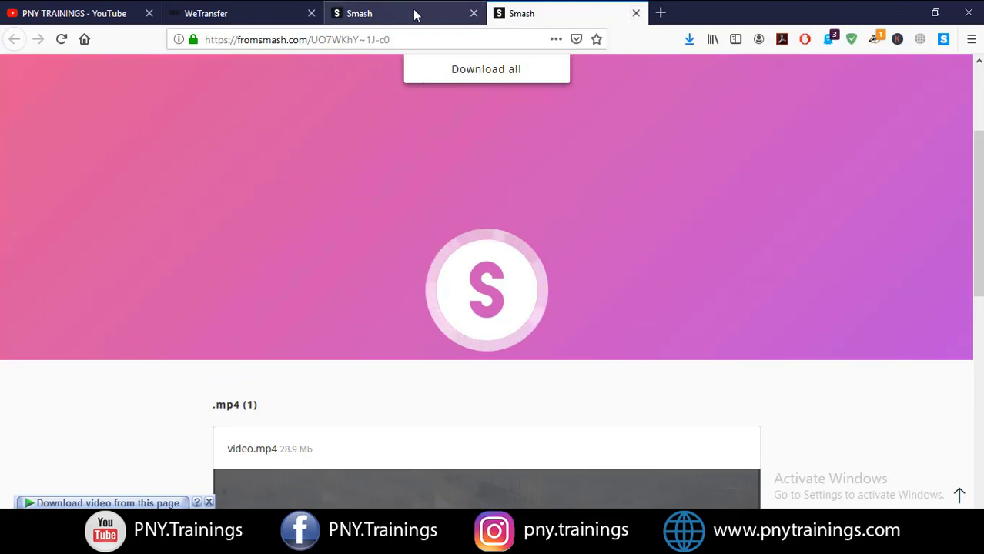
left_click(77, 13)
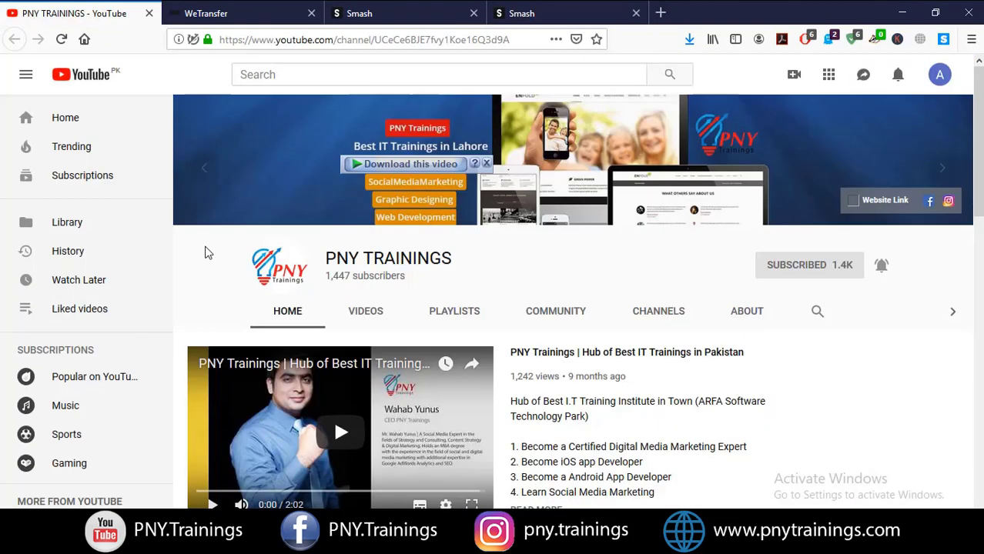